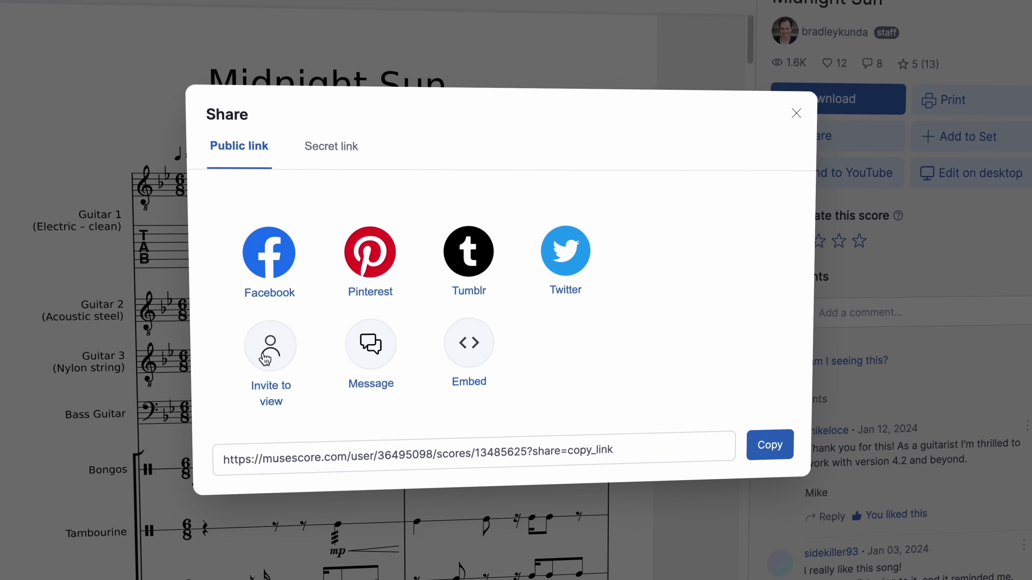
# Dismiss the Invite to view dialog to return to the Nocturne in Eb Major score page.
pyautogui.click(270, 356)
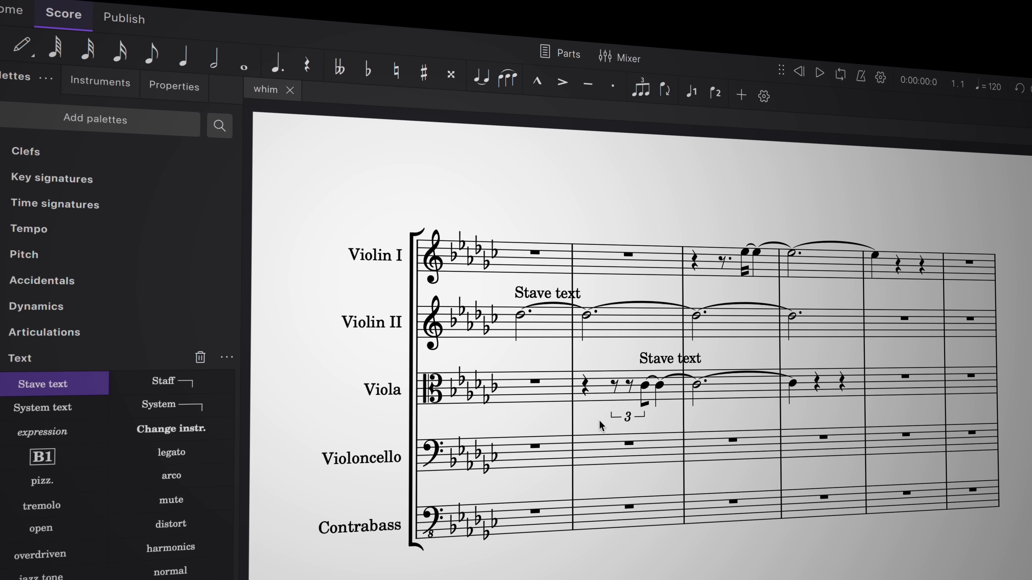
# Set the Violin II stave text to play the nonvib technique.
pyautogui.click(546, 294)
pyautogui.click(500, 294)
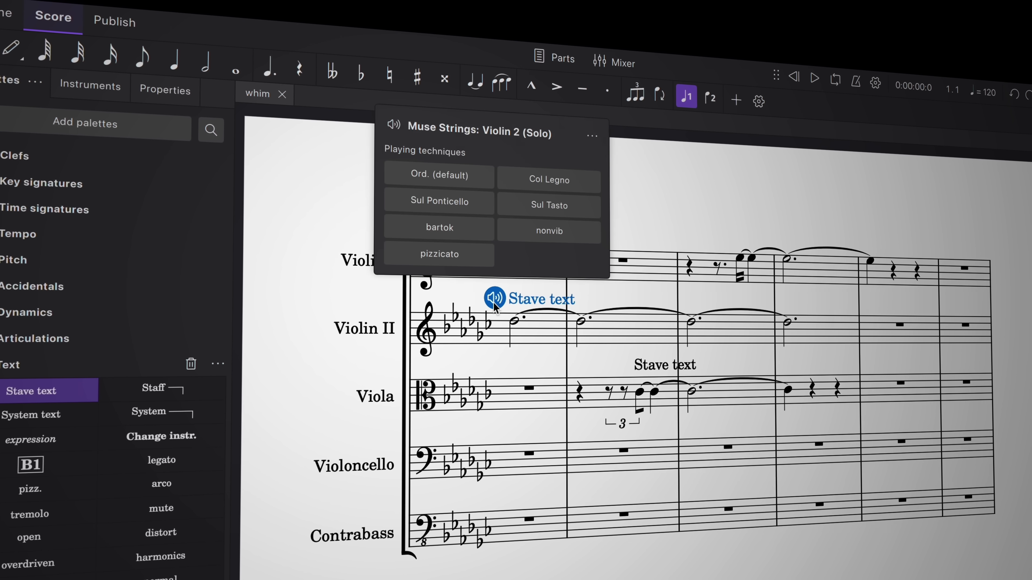
pyautogui.click(528, 234)
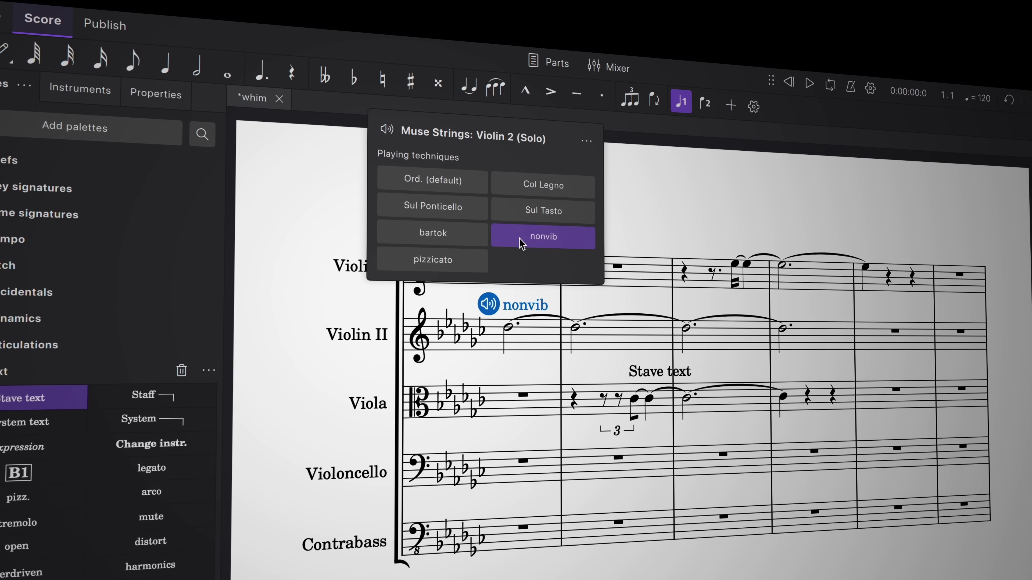
# Set the Viola stave text to play sul tasto.
pyautogui.click(629, 370)
pyautogui.click(618, 371)
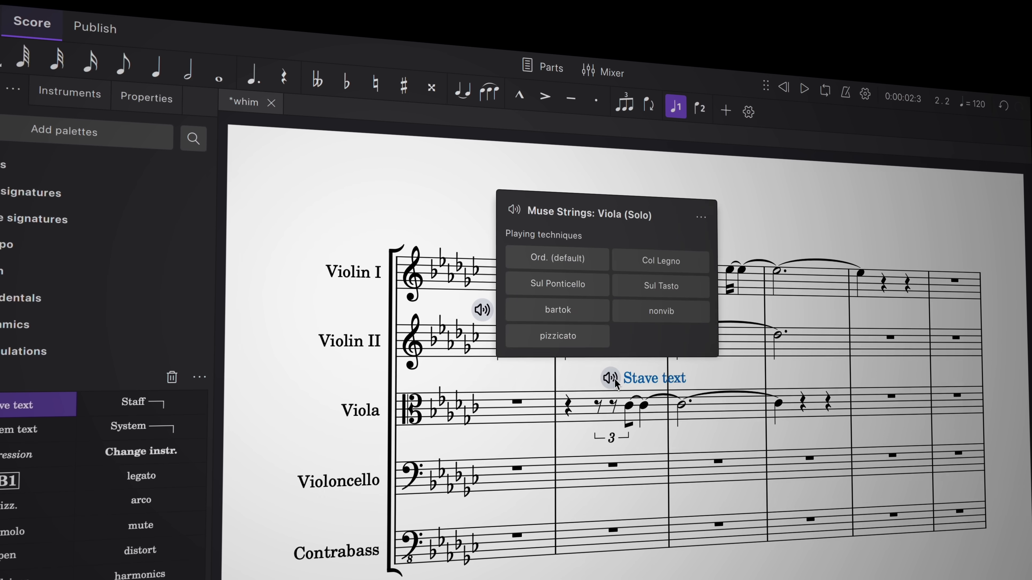
pyautogui.click(644, 290)
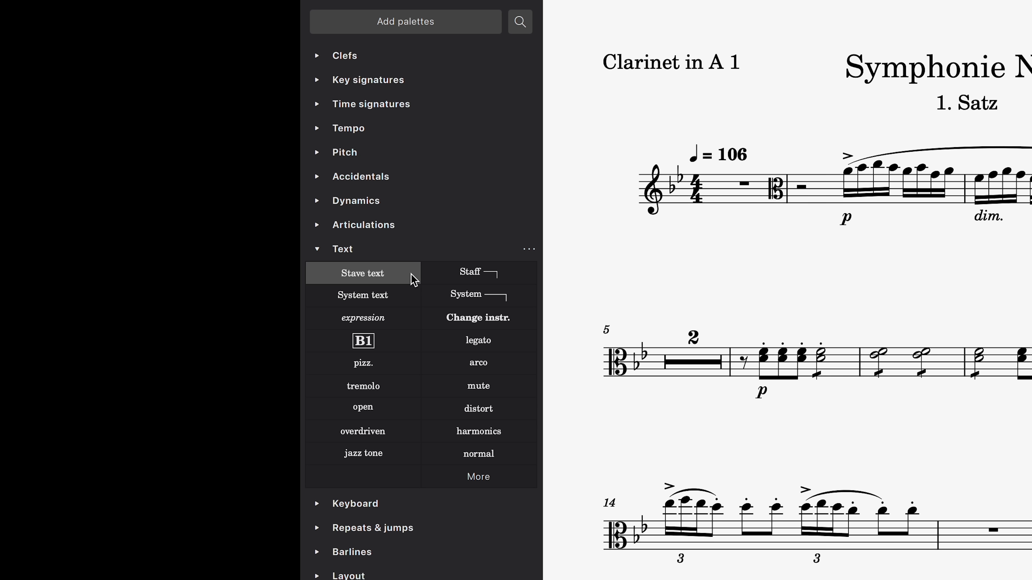
# Attach stave text above the Clarinet in A 1's first chord and show its playing techniques.
pyautogui.moveTo(414, 279)
pyautogui.mouseDown()
pyautogui.moveTo(643, 309)
pyautogui.moveTo(768, 353)
pyautogui.mouseUp()
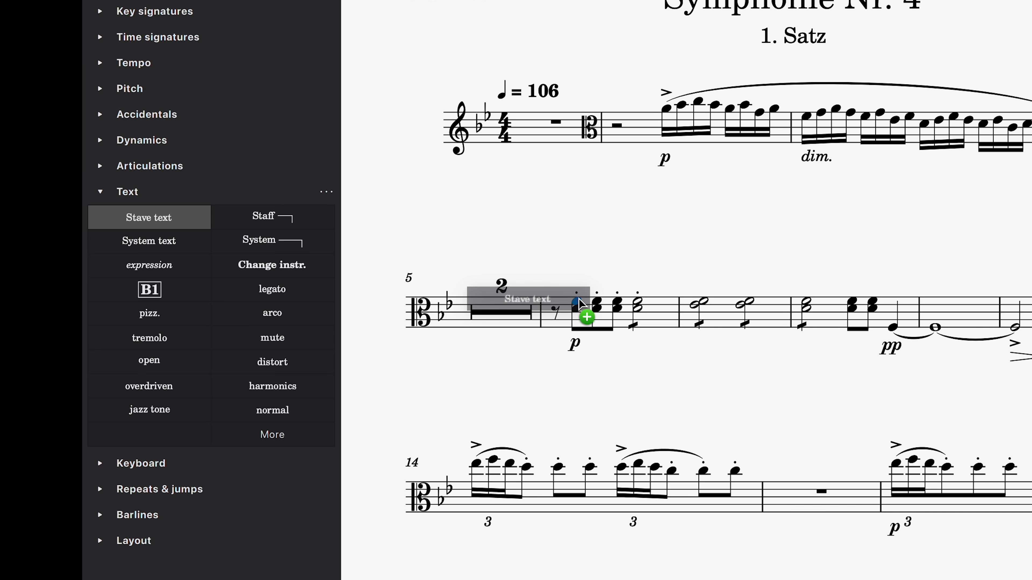
pyautogui.moveTo(581, 304); pyautogui.dragTo(581, 305)
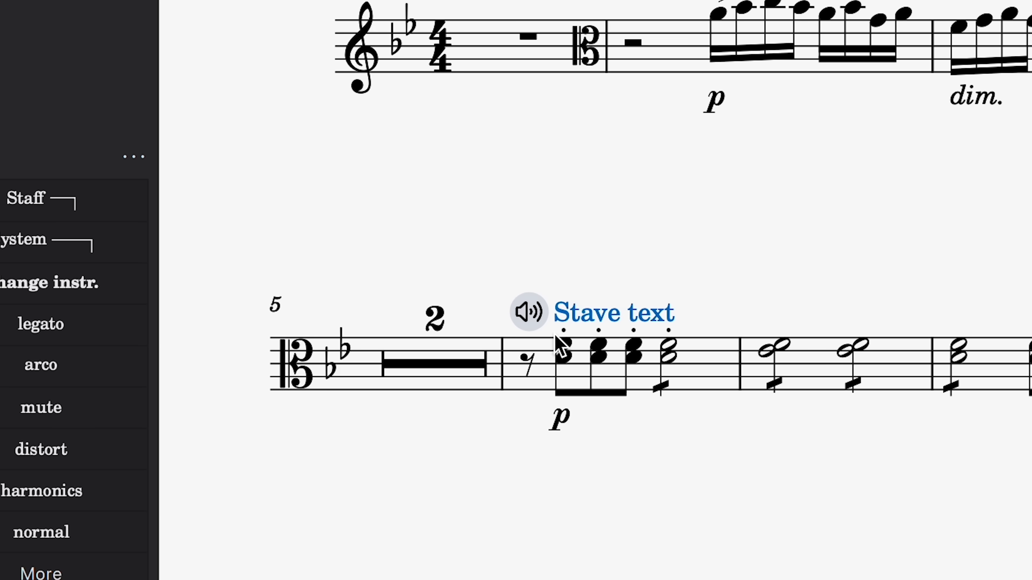
pyautogui.click(529, 313)
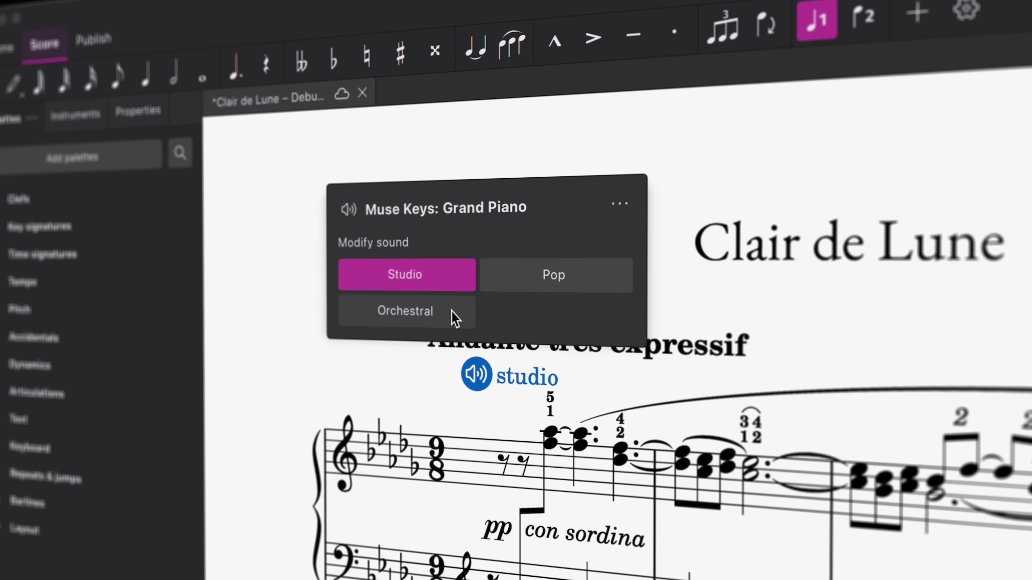
# Set the piano to Orchestral, the vibraphone to Soft Mallets, and the cymbal to secco.
pyautogui.click(455, 317)
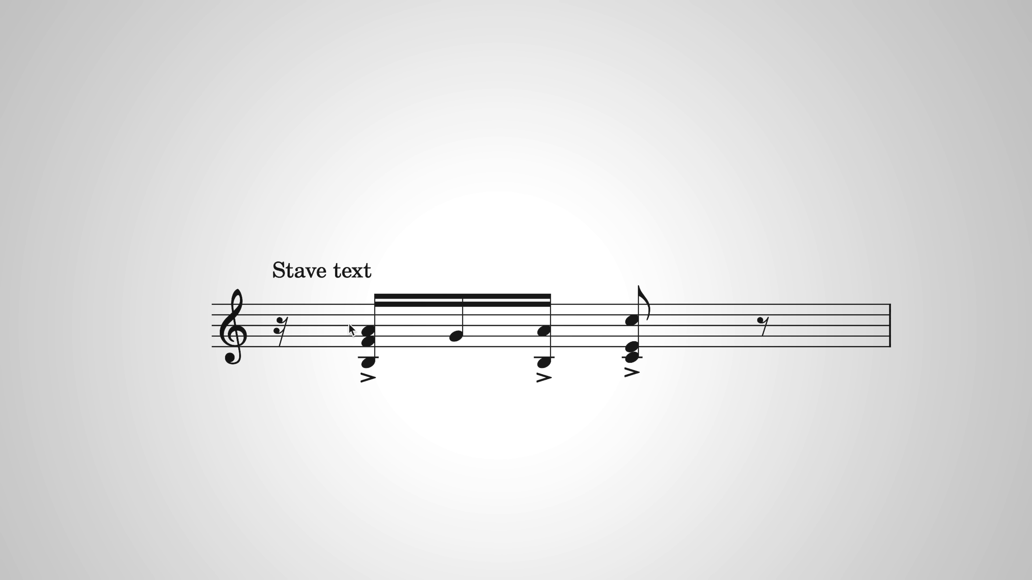
pyautogui.click(256, 276)
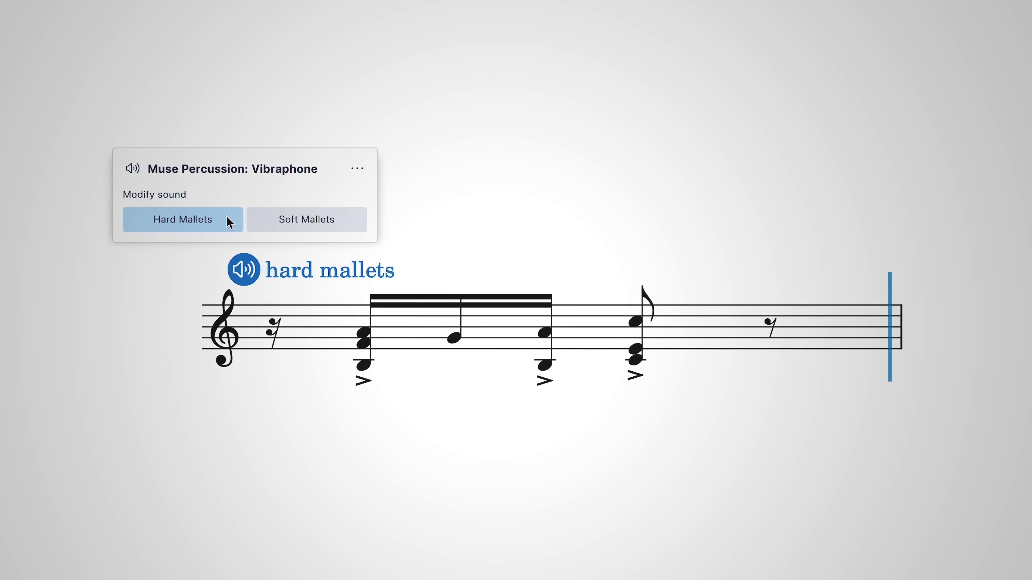
pyautogui.click(254, 222)
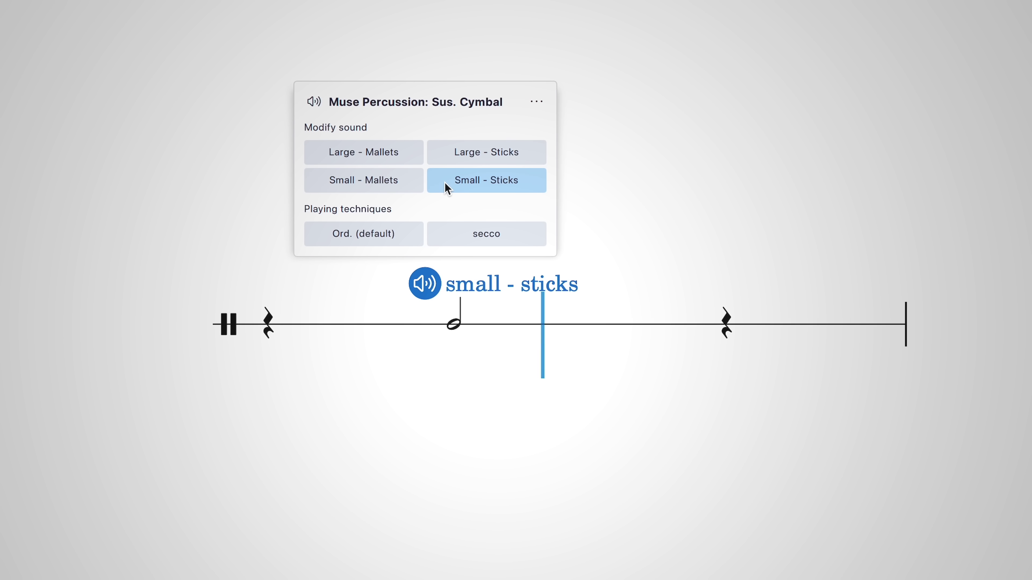
pyautogui.click(444, 230)
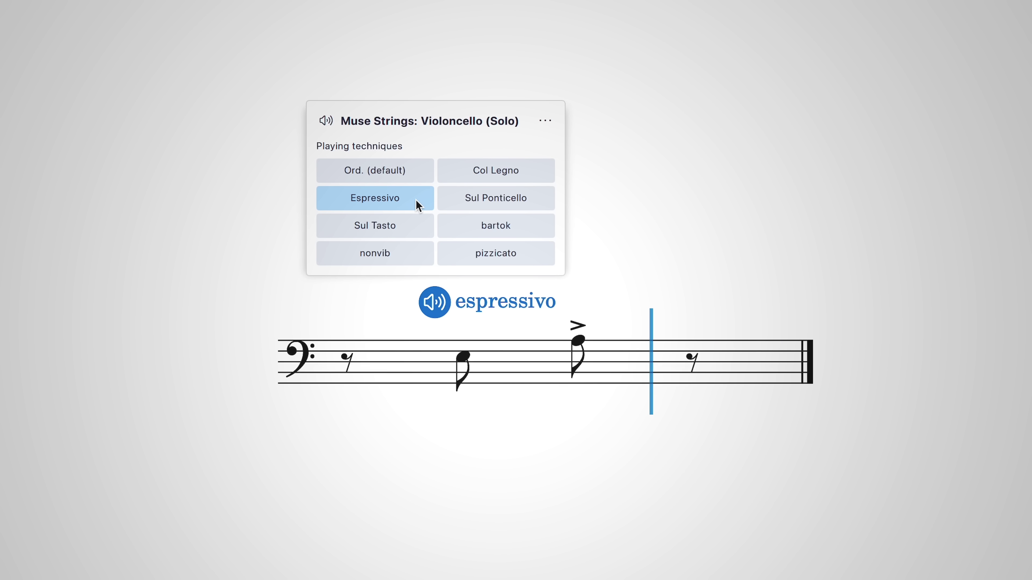
# Try nonvib and pizzicato on the cello stave text, settling on col legno.
pyautogui.click(412, 246)
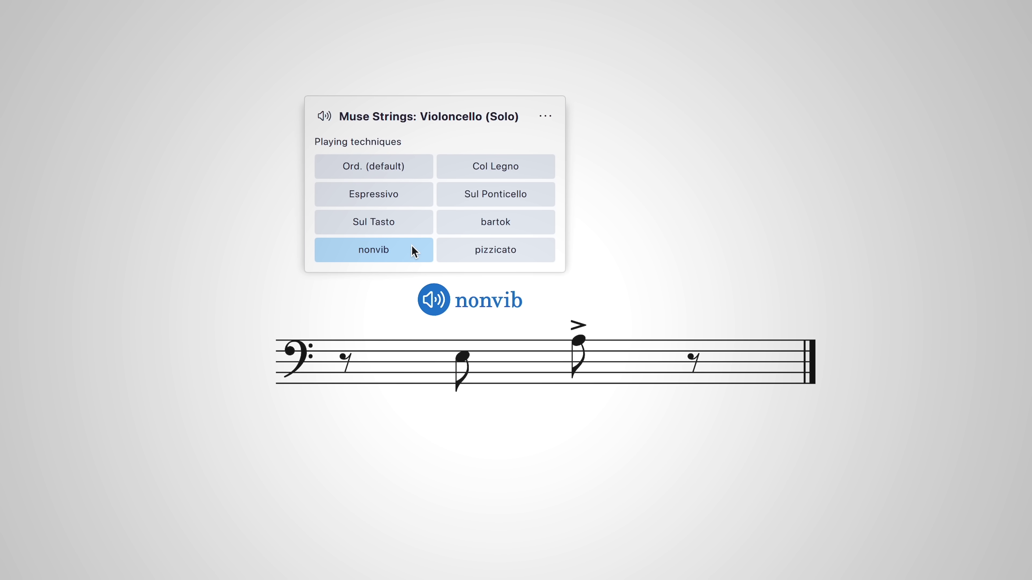
pyautogui.click(447, 250)
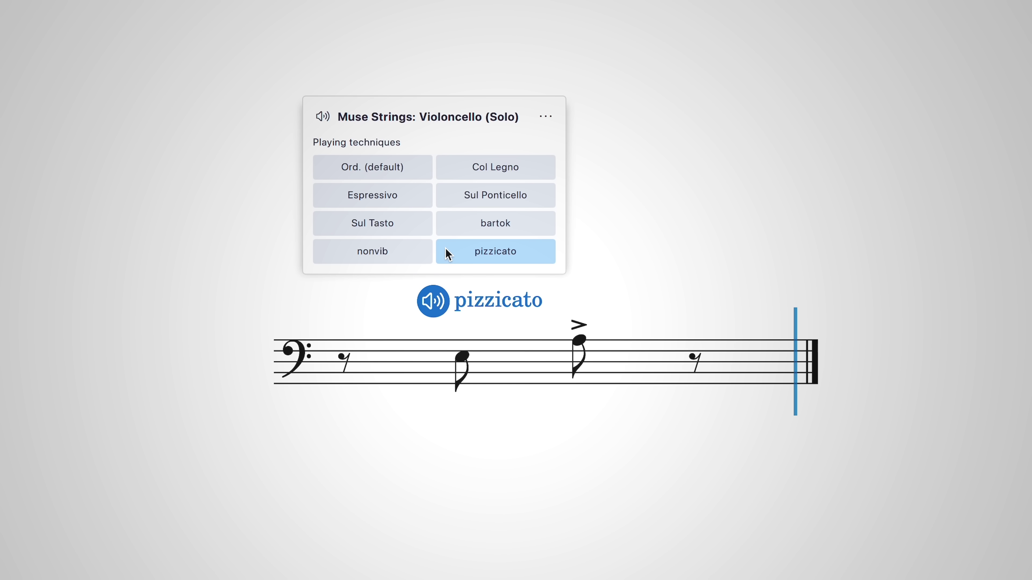
pyautogui.click(455, 175)
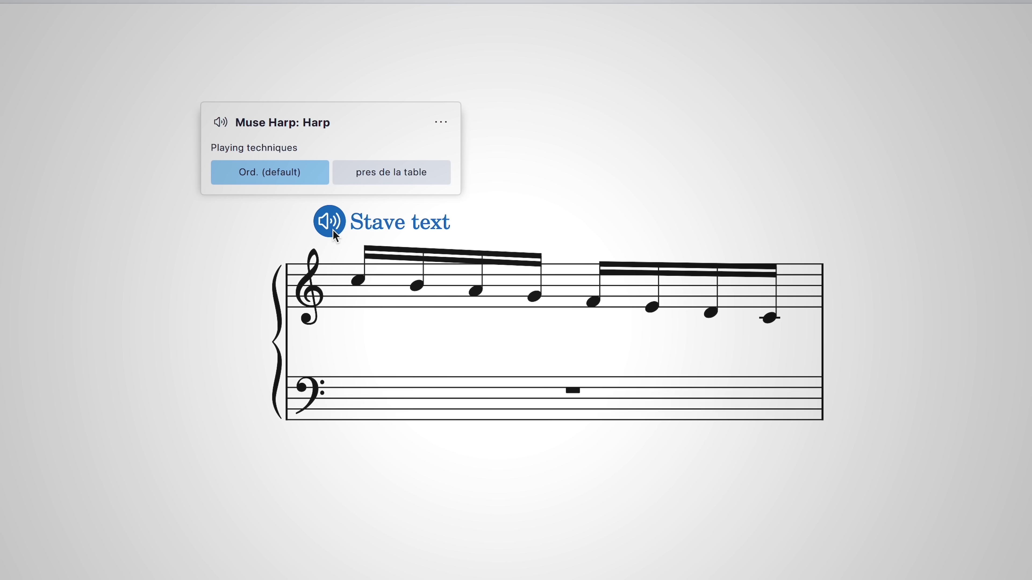
# Play the harp passage, switch its stave text to pres de la table, and replay it.
pyautogui.press('space')
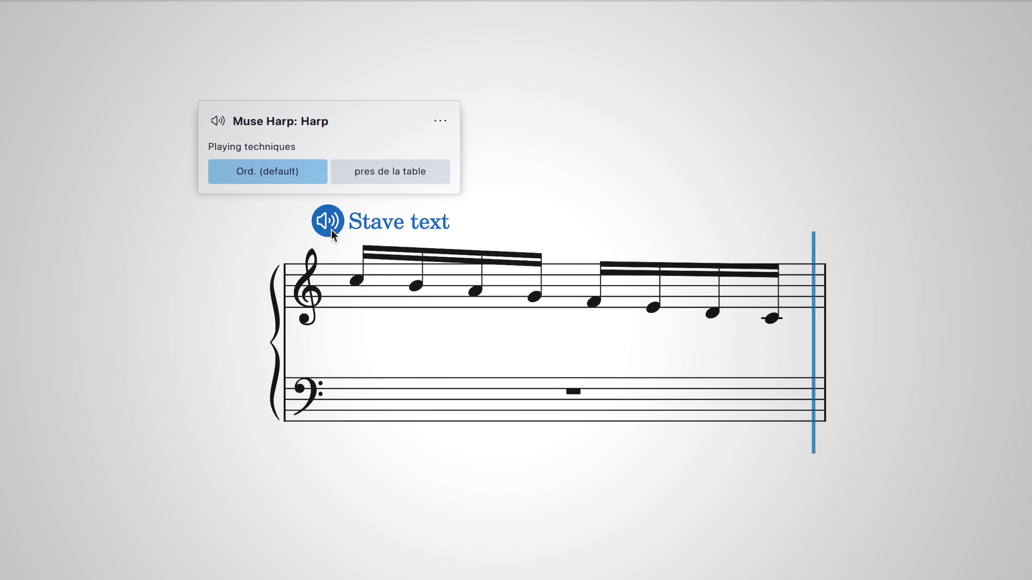
pyautogui.click(346, 175)
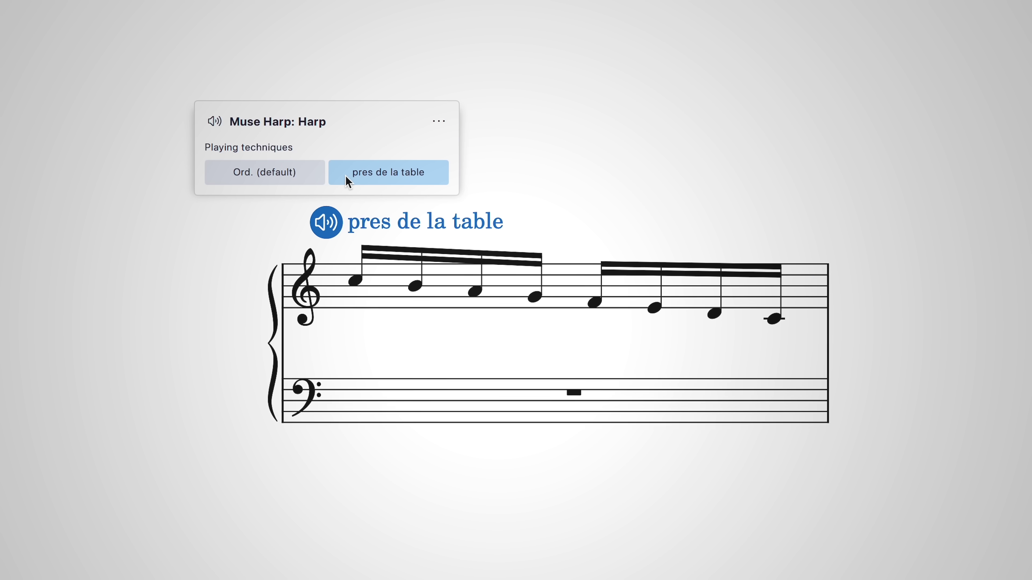
pyautogui.press('space')
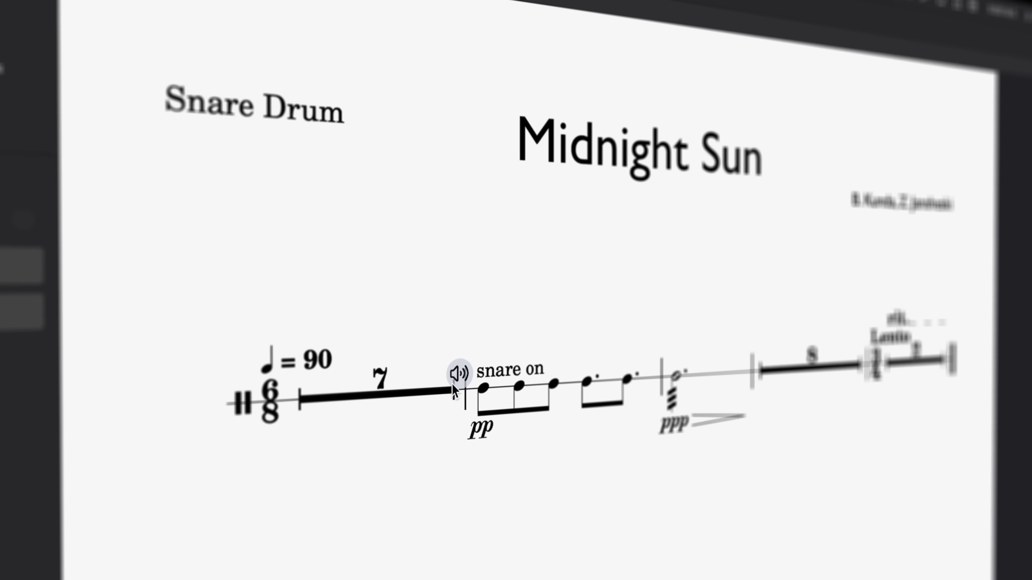
# Turn the snare sound off and lower Trumpet in B♭ 2, panning it to 6.
pyautogui.click(458, 375)
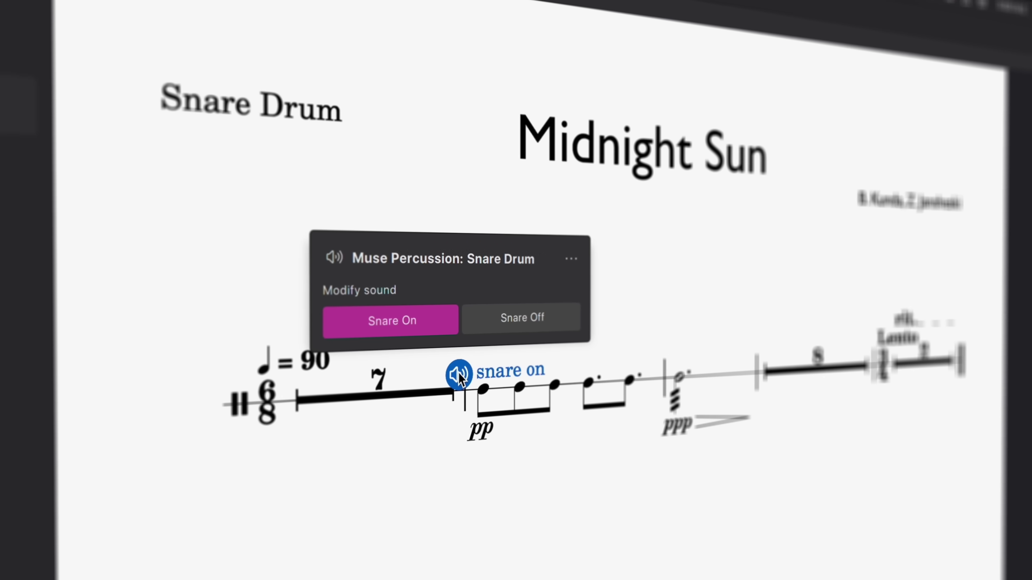
pyautogui.click(485, 325)
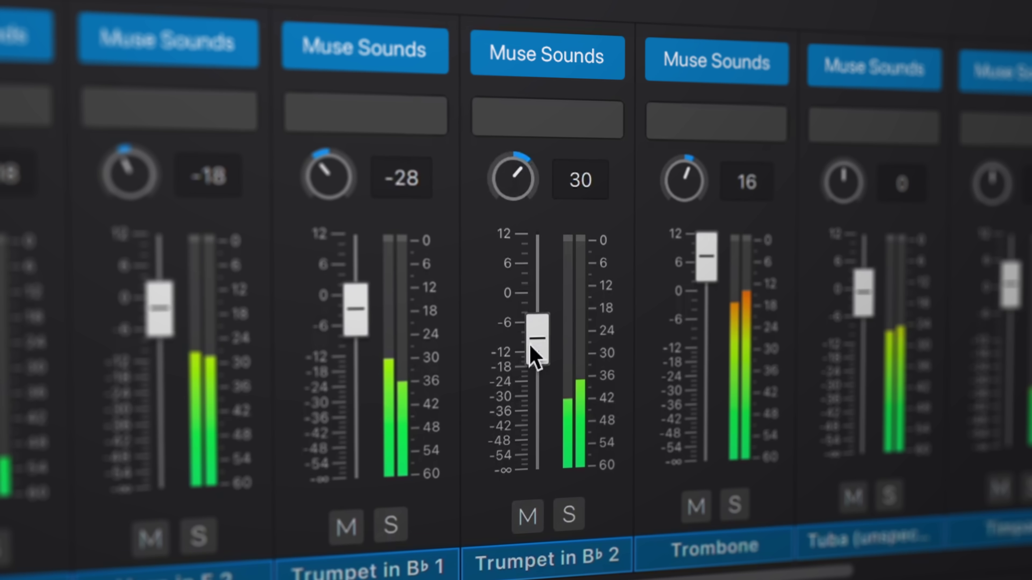
pyautogui.moveTo(516, 191); pyautogui.dragTo(521, 231)
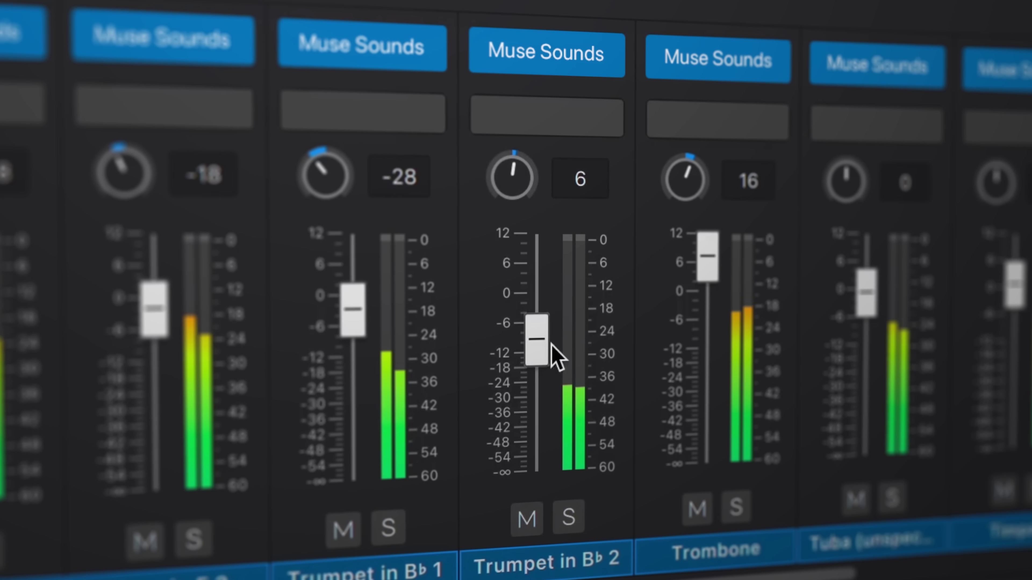
pyautogui.moveTo(552, 355); pyautogui.dragTo(534, 309)
# Switch Violins 1 to col legno and set the Splash Cymbal text to secco, relabelled '(choke)'.
pyautogui.click(633, 293)
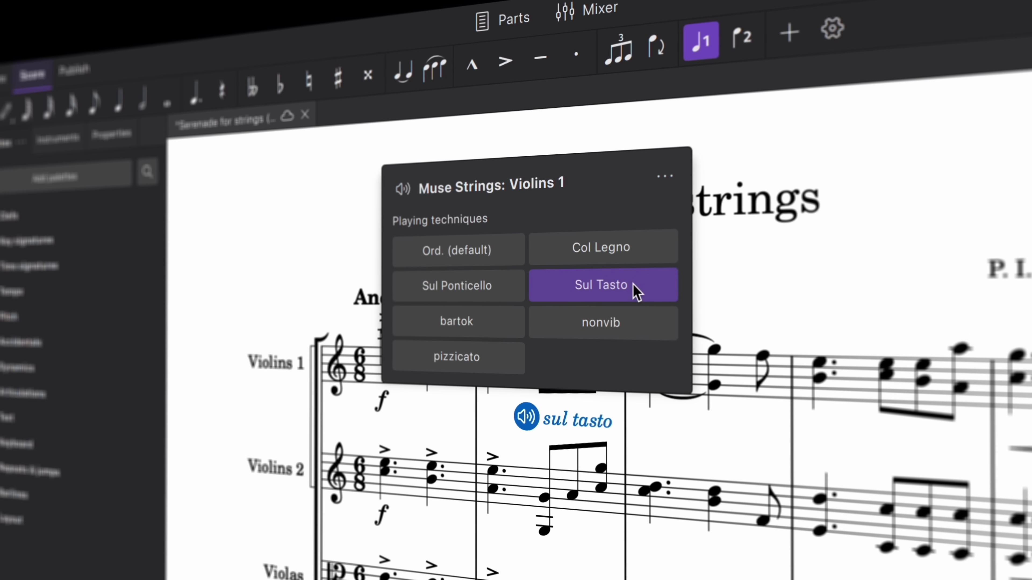
pyautogui.click(638, 261)
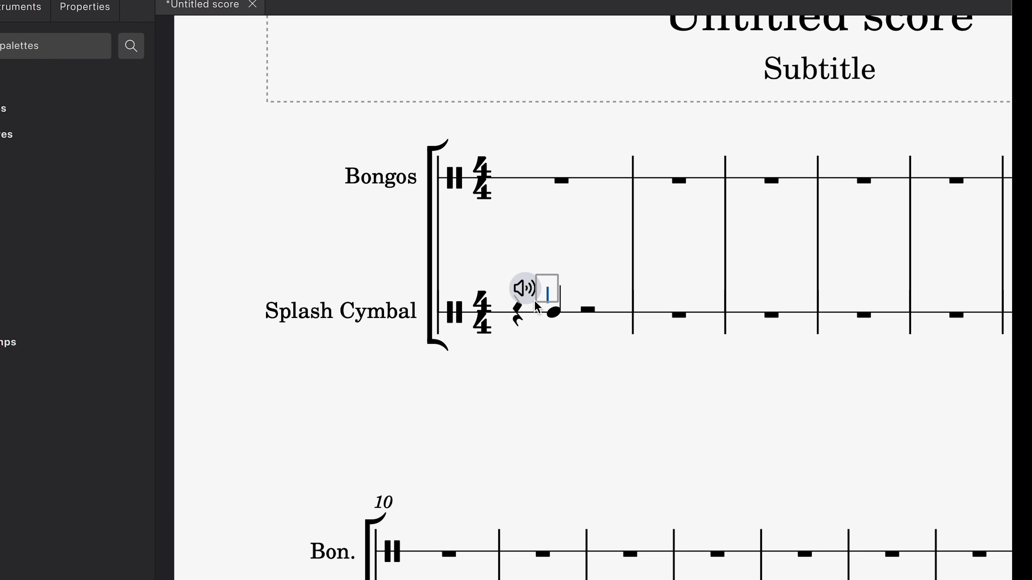
pyautogui.click(526, 288)
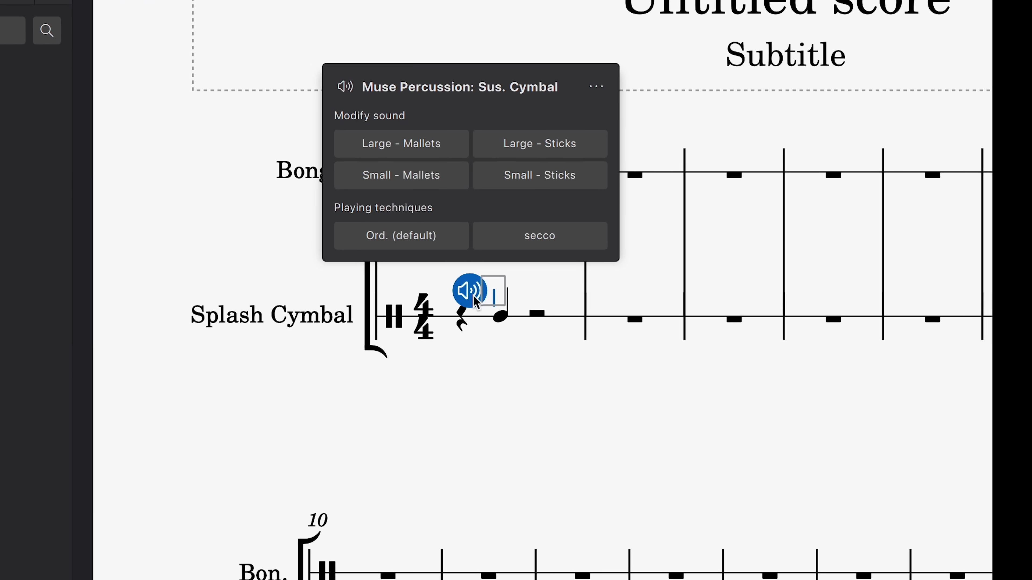
pyautogui.click(528, 221)
pyautogui.doubleClick(499, 270)
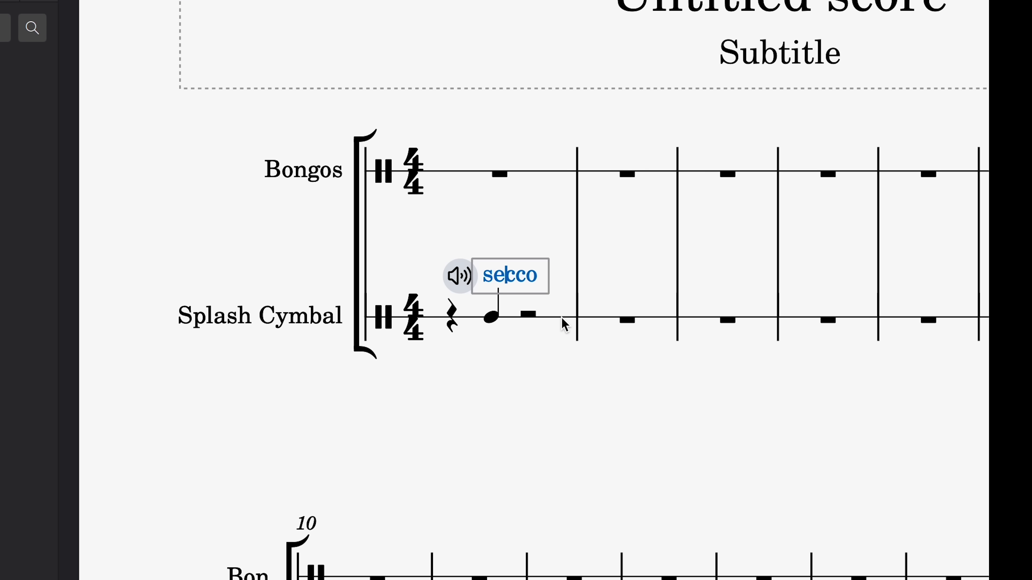
pyautogui.hotkey('ctrl', 'a')
pyautogui.write('(choke)')
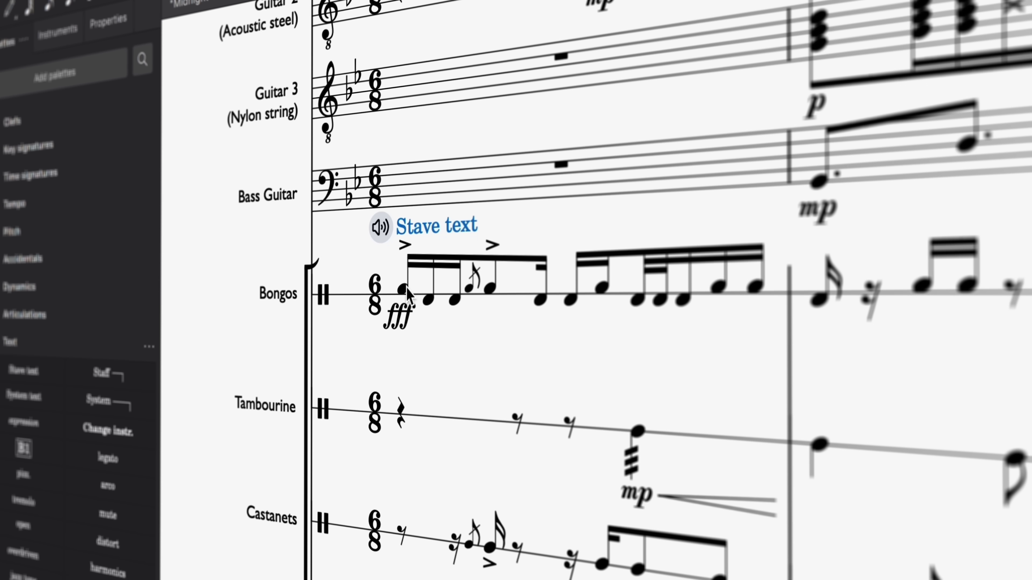
# Set the Bongos stave text to the Hands technique in Muse Percussion.
pyautogui.click(386, 268)
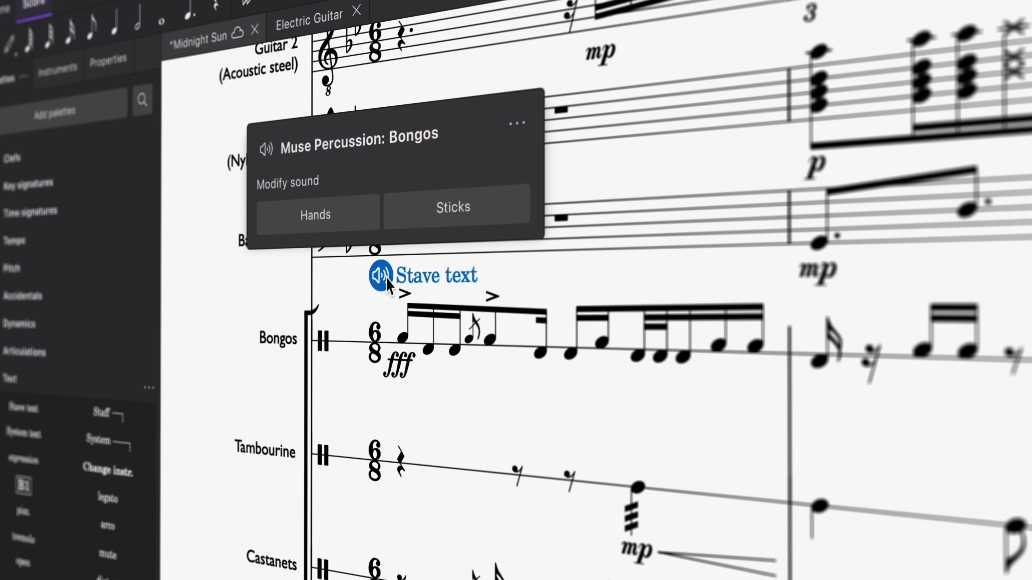
pyautogui.click(357, 215)
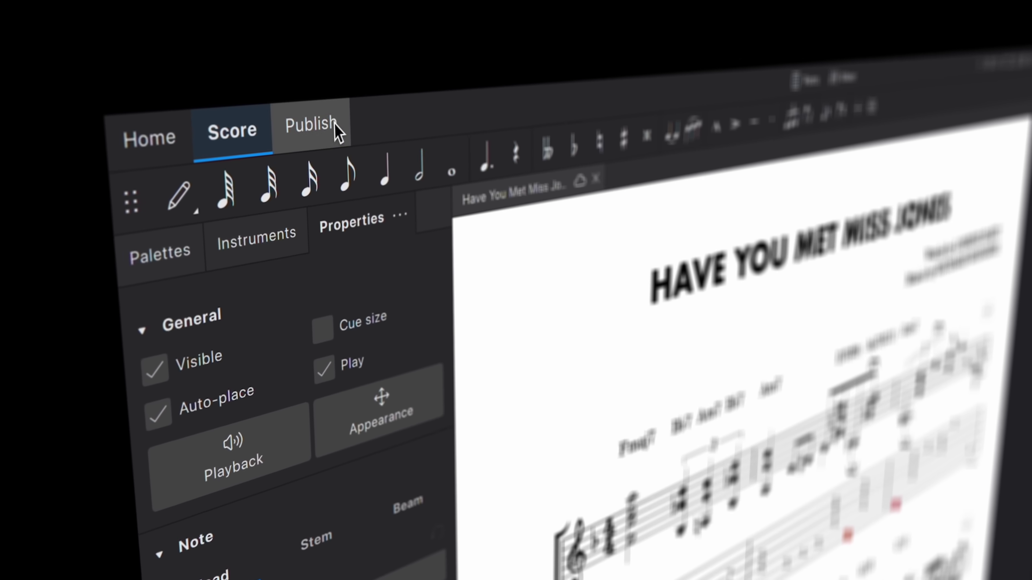
# Switch MuseScore Studio to the Publish tab.
pyautogui.click(335, 126)
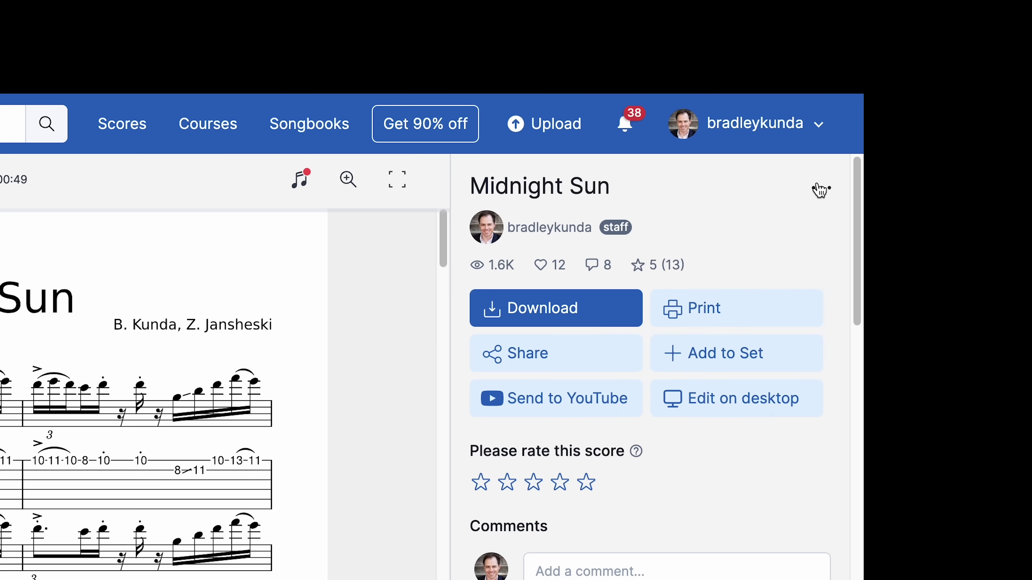
# Open Version history from the score's ⋯ menu and scroll through the 11 saved versions.
pyautogui.click(864, 154)
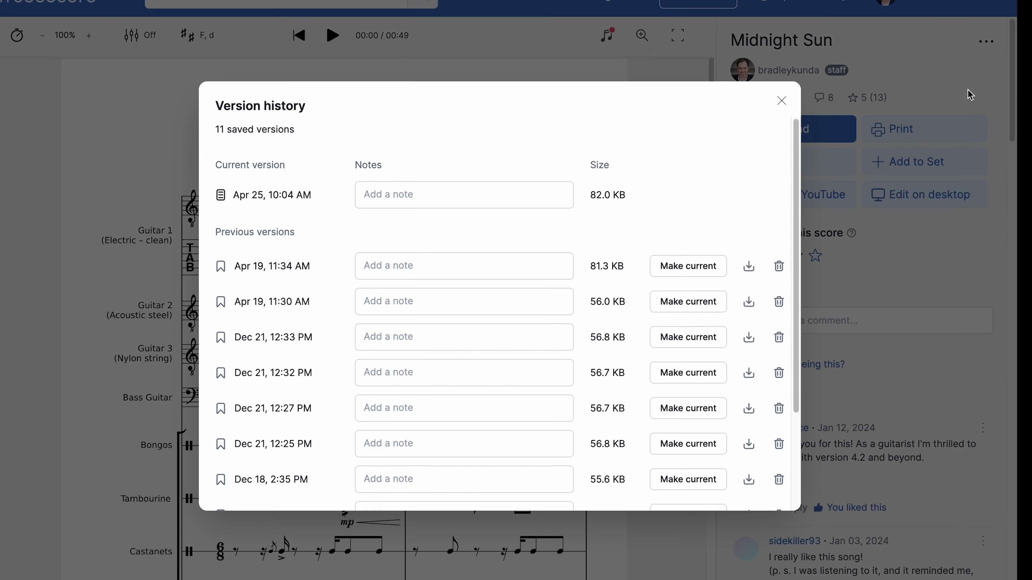
pyautogui.scroll(-5, 539, 339)
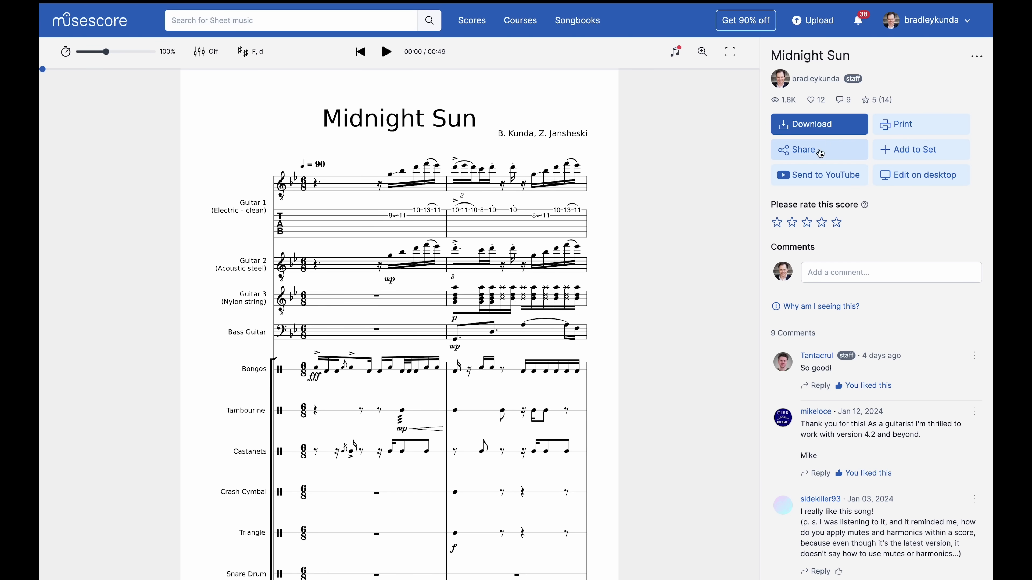
# Share Midnight Sun by inviting the chosen collaborator's username to view it, with the note 'Our demo is now live!'.
pyautogui.click(833, 146)
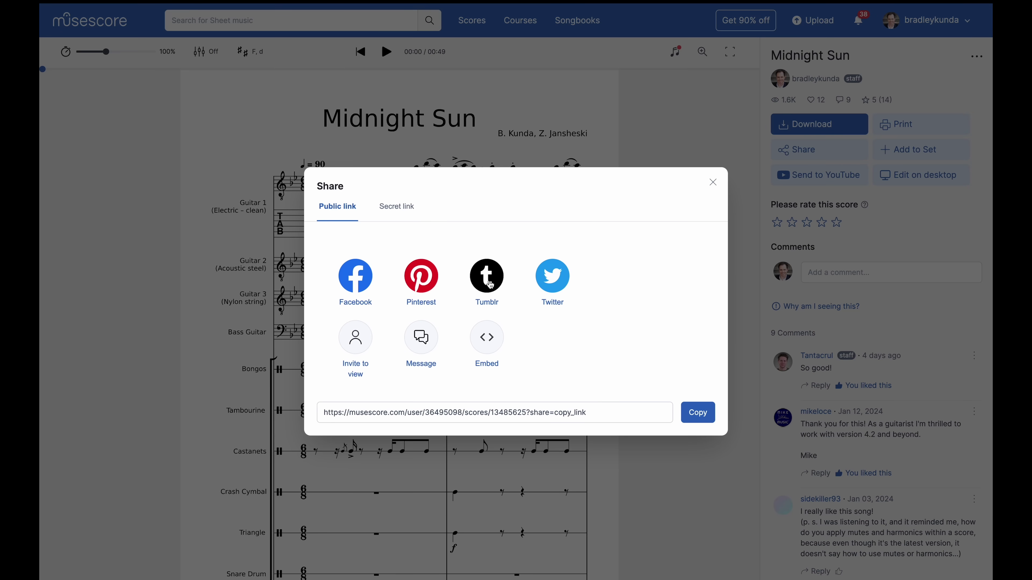
pyautogui.click(370, 340)
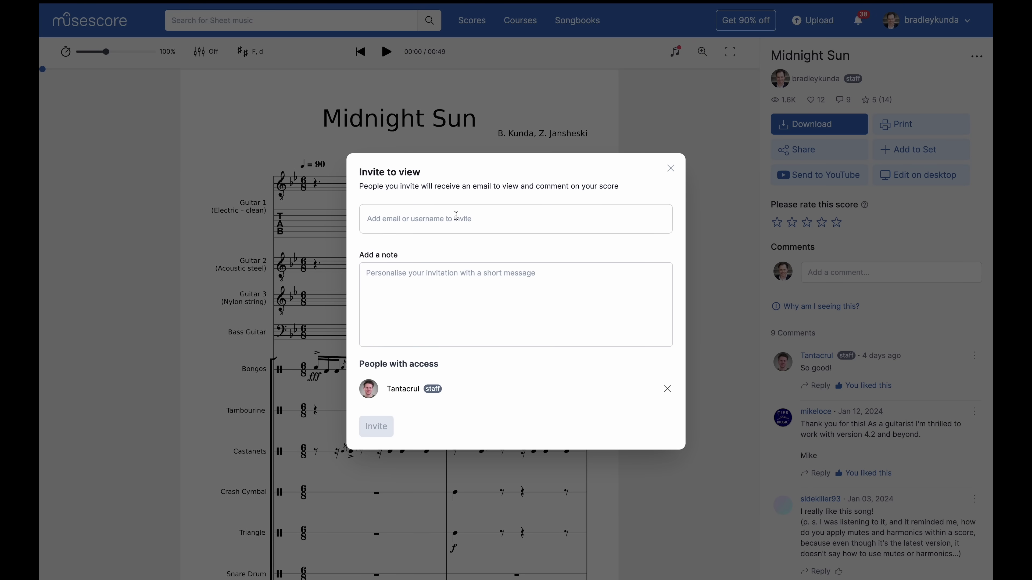
pyautogui.write('zac')
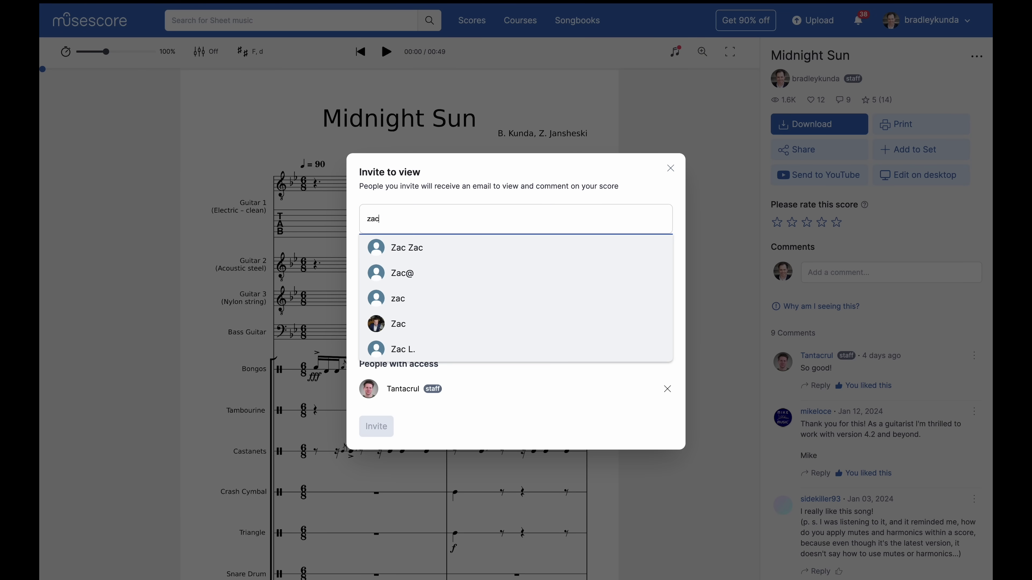
pyautogui.click(440, 322)
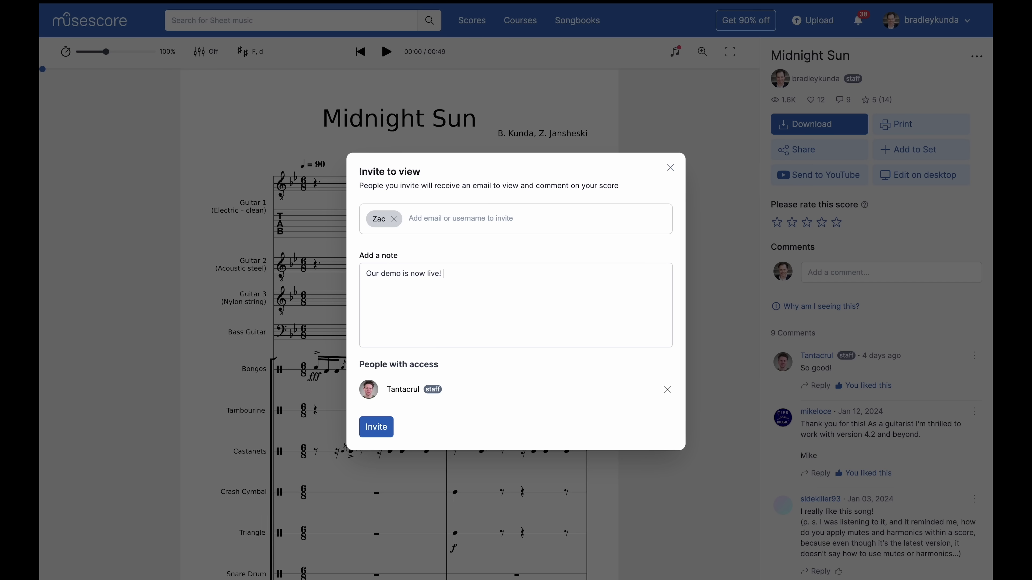
pyautogui.click(383, 425)
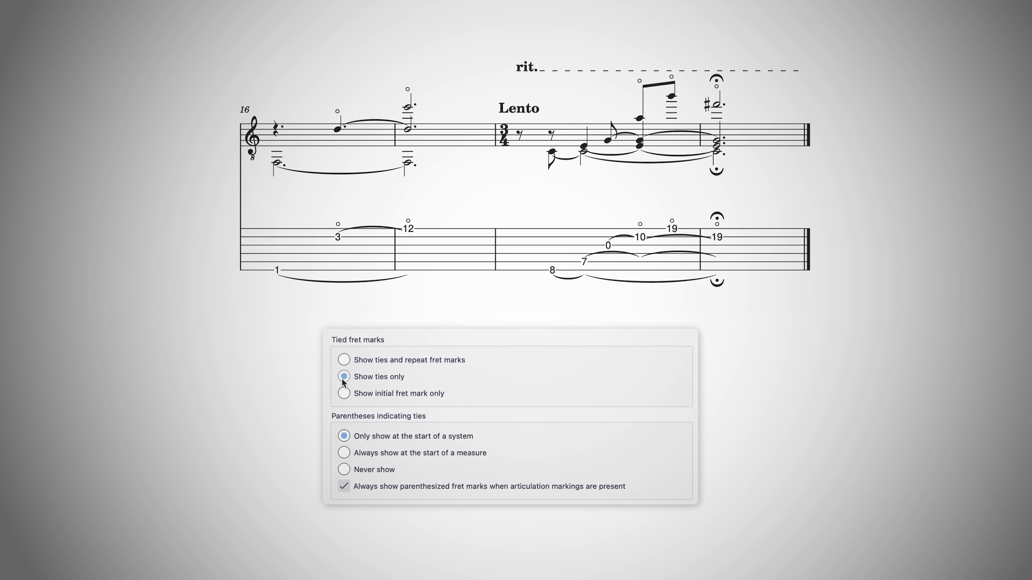
# Set tablature tied notes to Show initial fret mark only, with parentheses set to Never show.
pyautogui.click(341, 393)
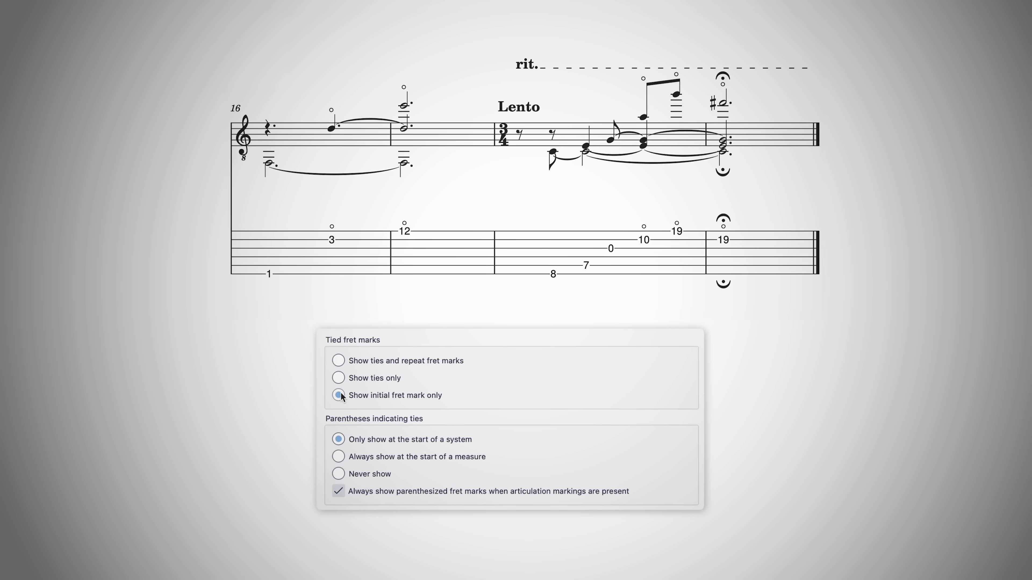
pyautogui.click(337, 458)
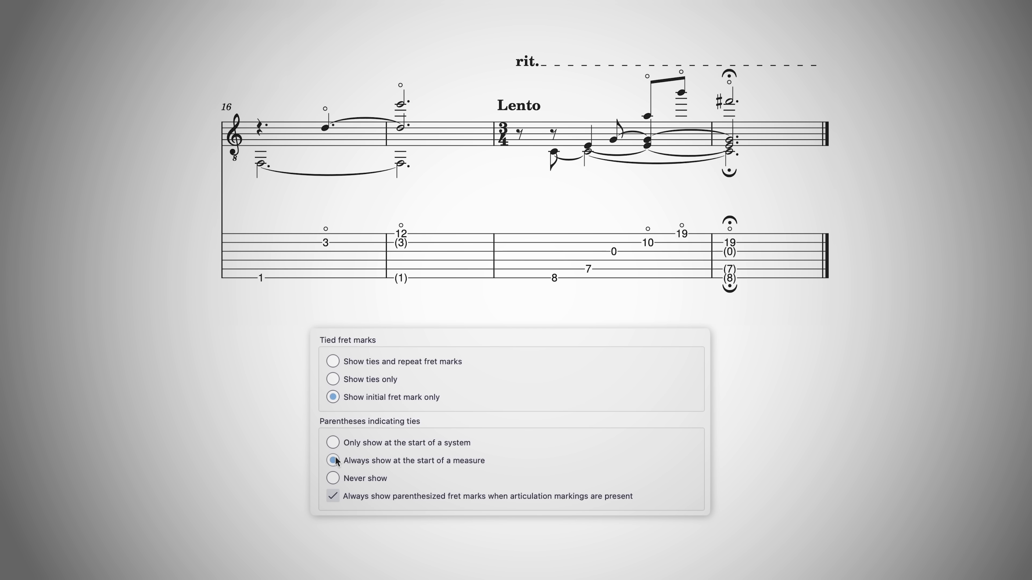
pyautogui.click(331, 481)
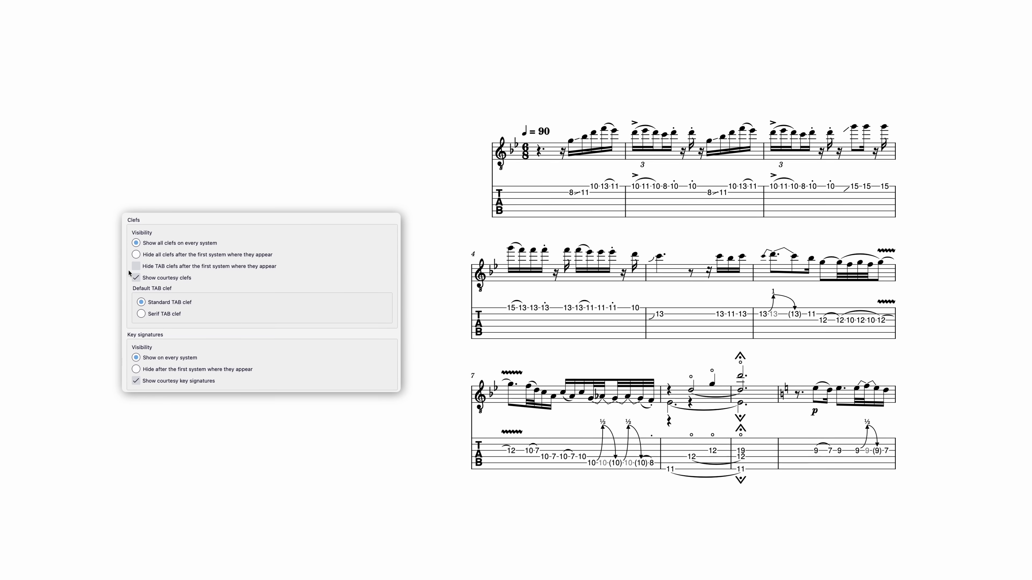
# Turn on Hide TAB clefs after the first system.
pyautogui.click(133, 268)
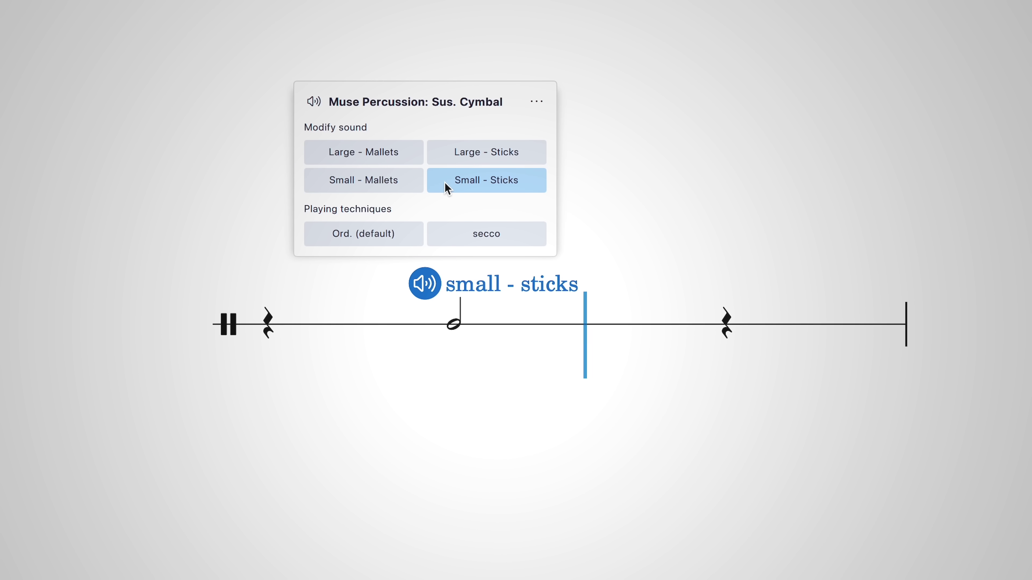
# Add the secco technique to the suspended cymbal's Small - Sticks sound.
pyautogui.click(444, 231)
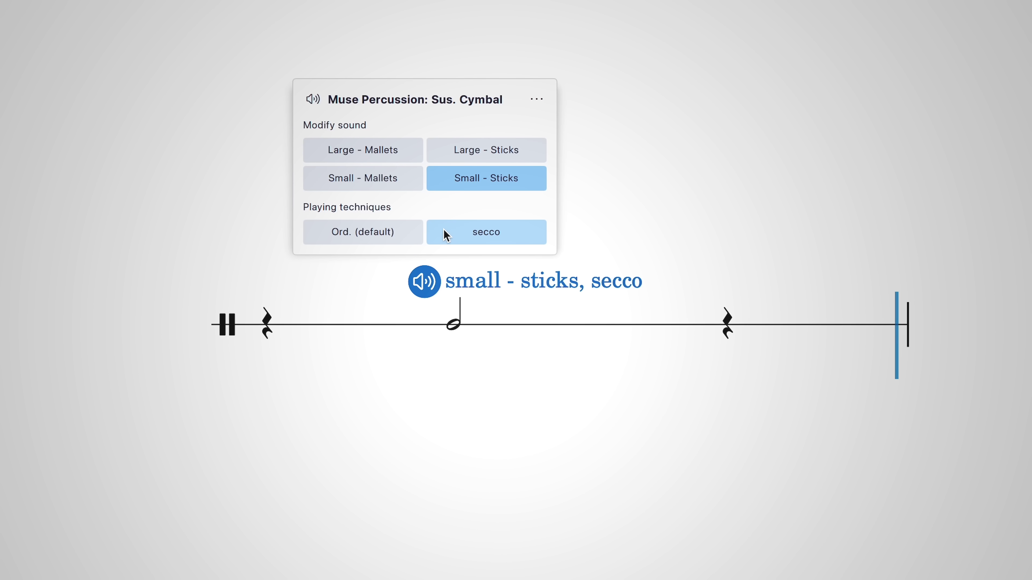